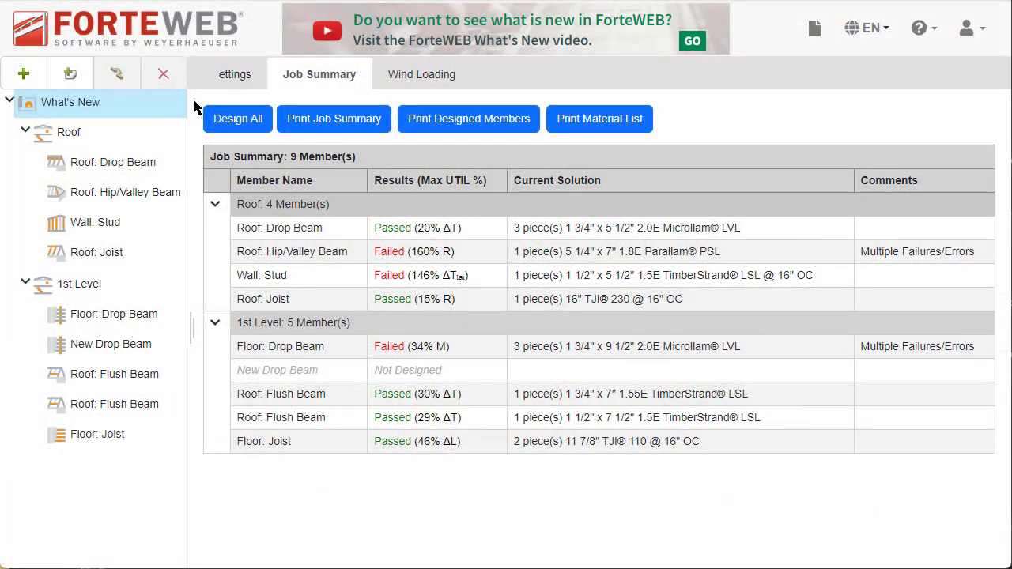
- Add a ceiling attic joist member to the Roof level and set its Span 1 length to 20 ft
left_click(27, 73)
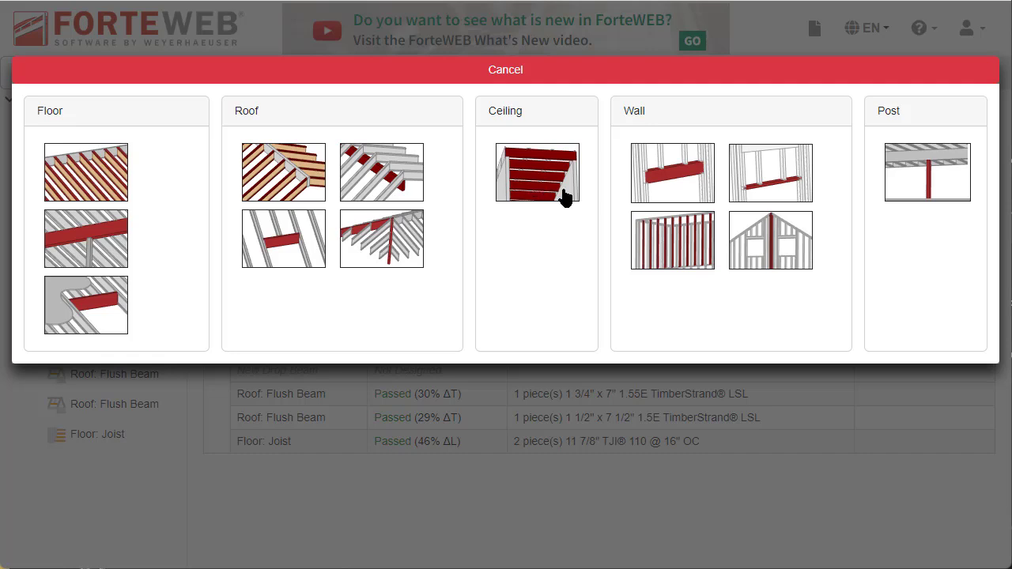
left_click(563, 196)
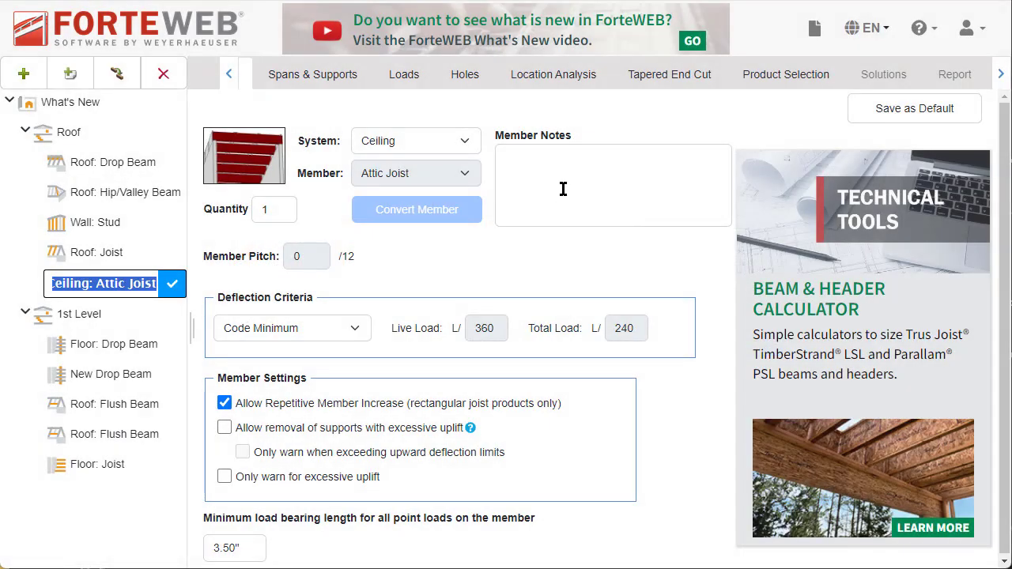
left_click(356, 74)
left_click(480, 404)
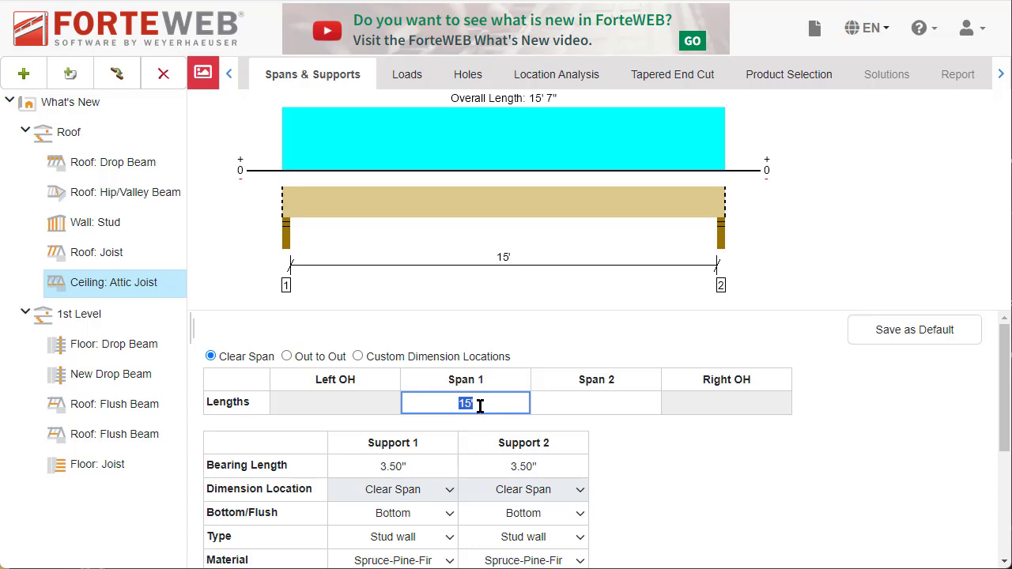
type("20")
key("Tab")
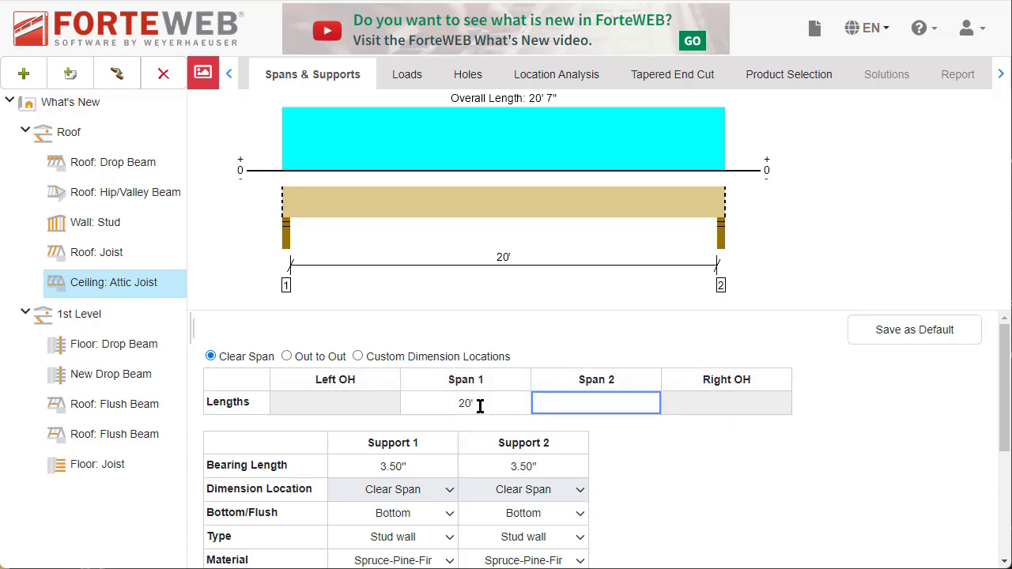
- Set the attic joist's Floor/Ceiling Live load to 15 psf in Load 1 and check the load notes
left_click(407, 75)
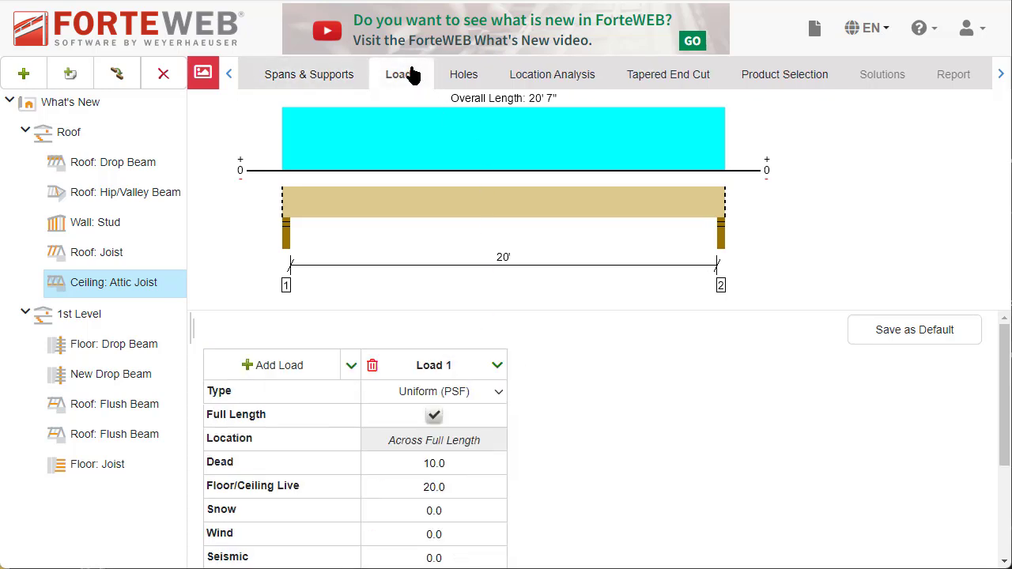
left_click(451, 490)
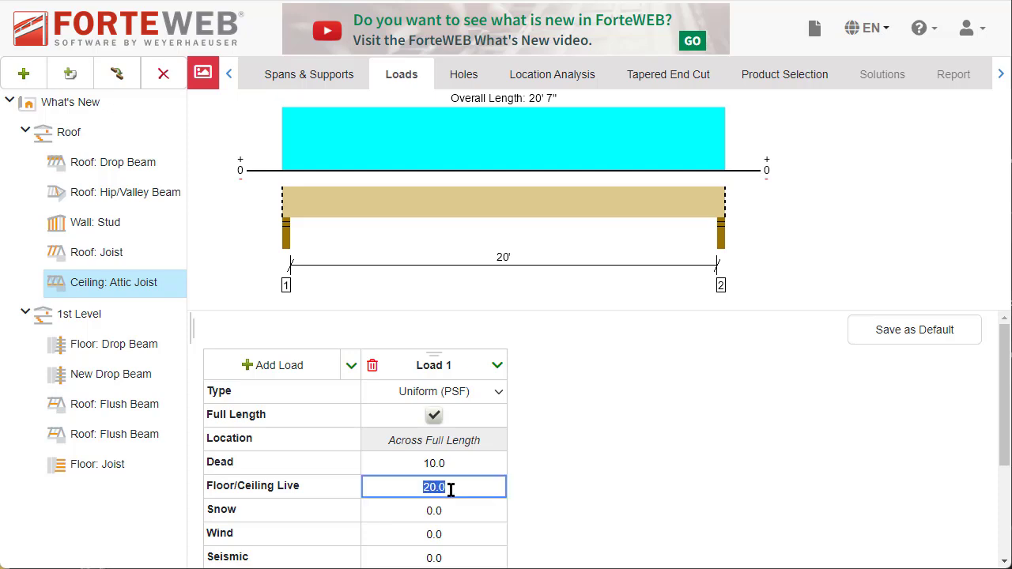
type("15")
key("Tab")
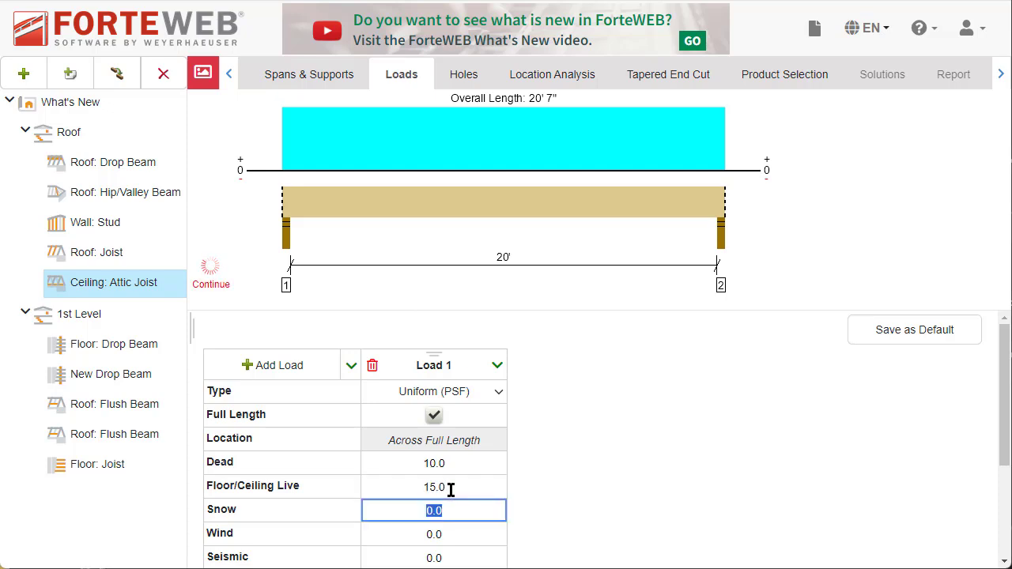
scroll(451, 490, "down", 3)
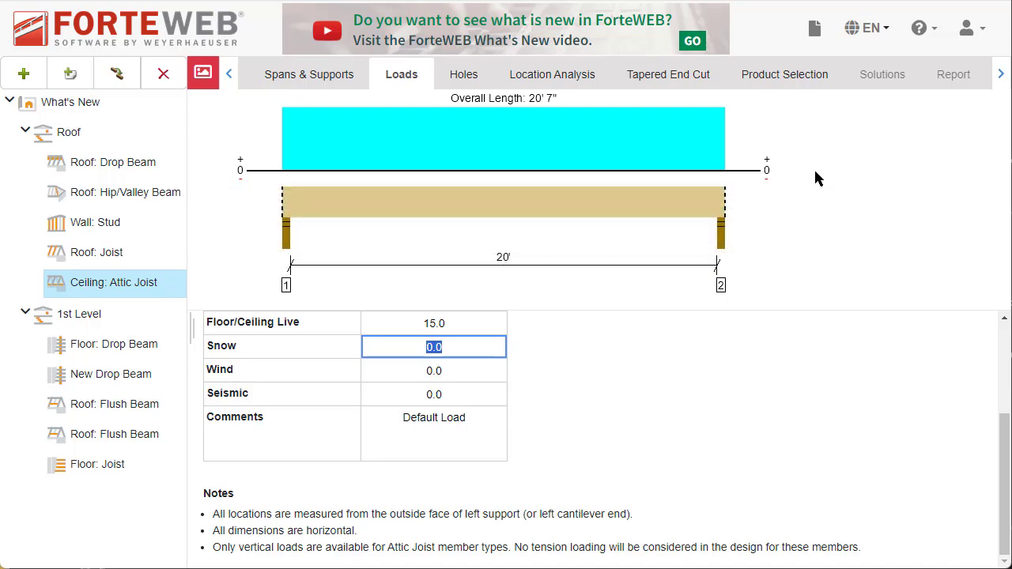
- Choose TimberStrand LSL for the attic joist: 1 1/2" 1.5E series, 9 1/2" depth, 16" spacing and 1 ply
left_click(797, 79)
left_click(274, 219)
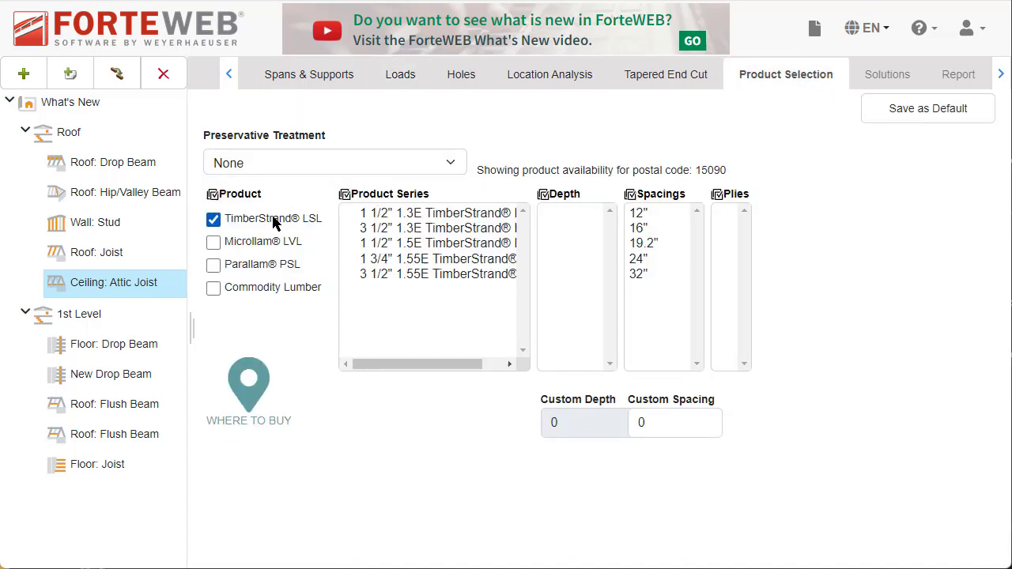
left_click(406, 245)
left_click(563, 244)
left_click(638, 227)
left_click(720, 213)
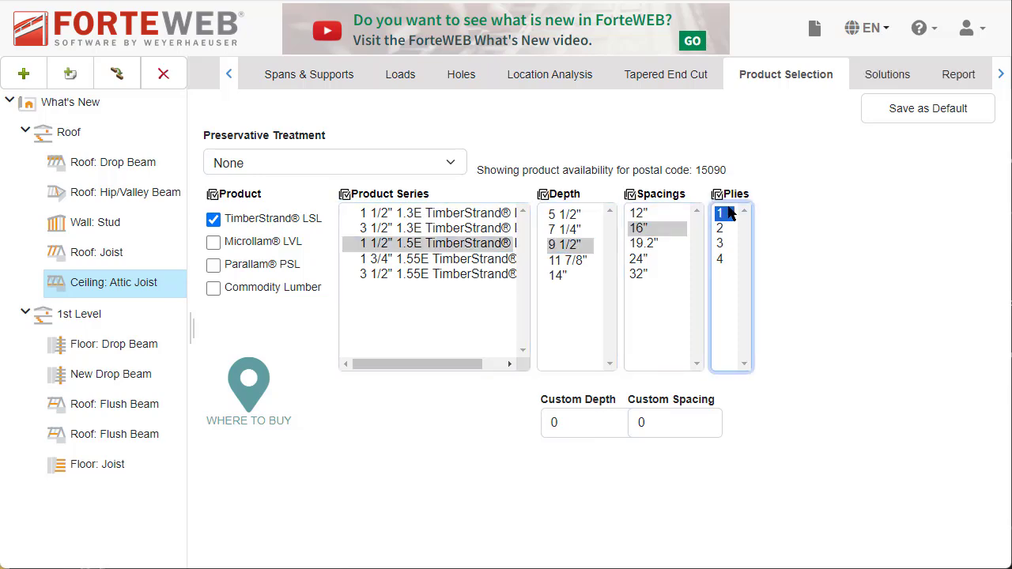
- Review the attic joist's member report and return to the What's New job summary
left_click(959, 75)
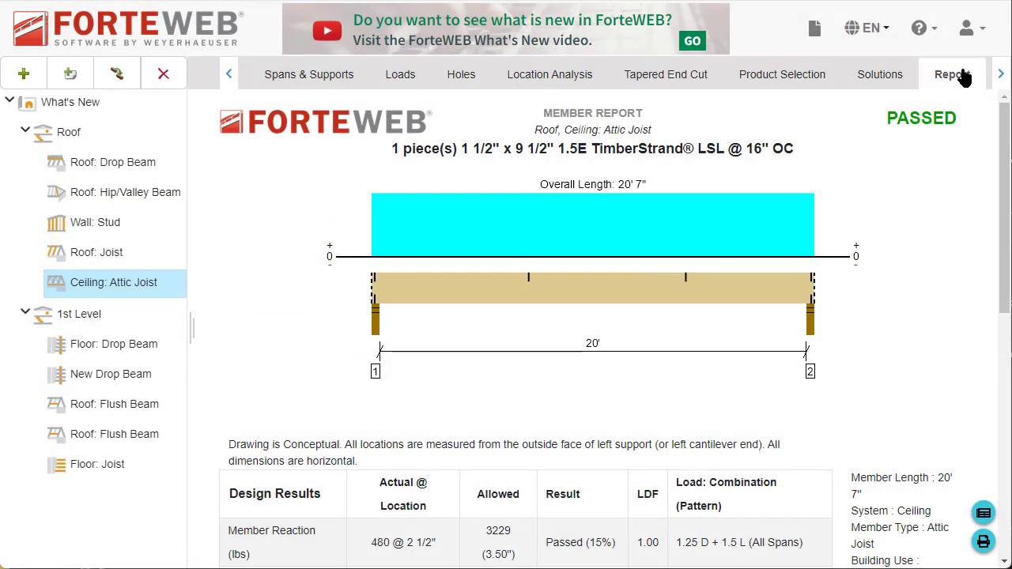
scroll(887, 336, "down", 1)
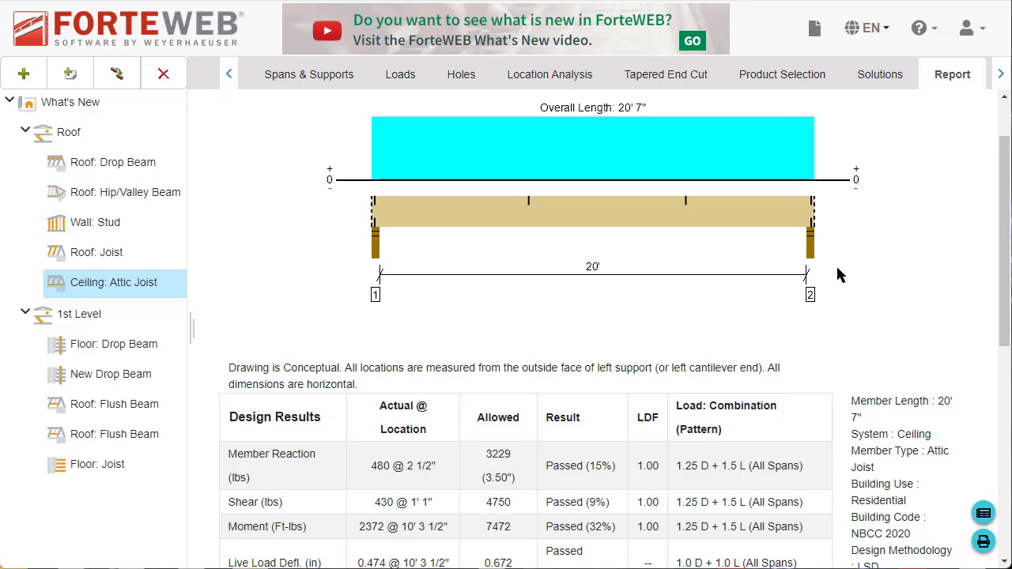
left_click(77, 106)
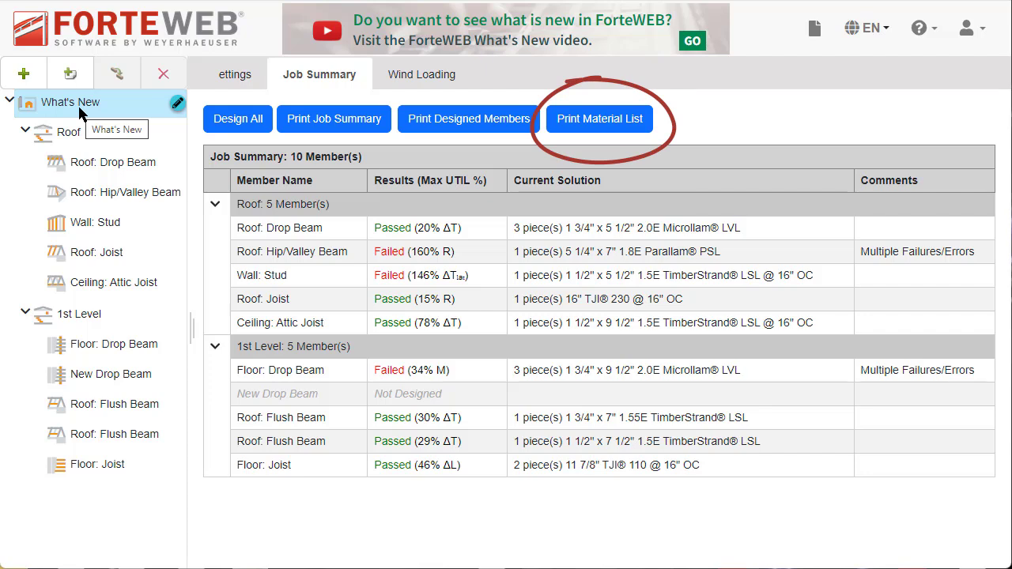
- Set the quantity of the Floor: Joist member on the 1st Level to 10
left_click(93, 465)
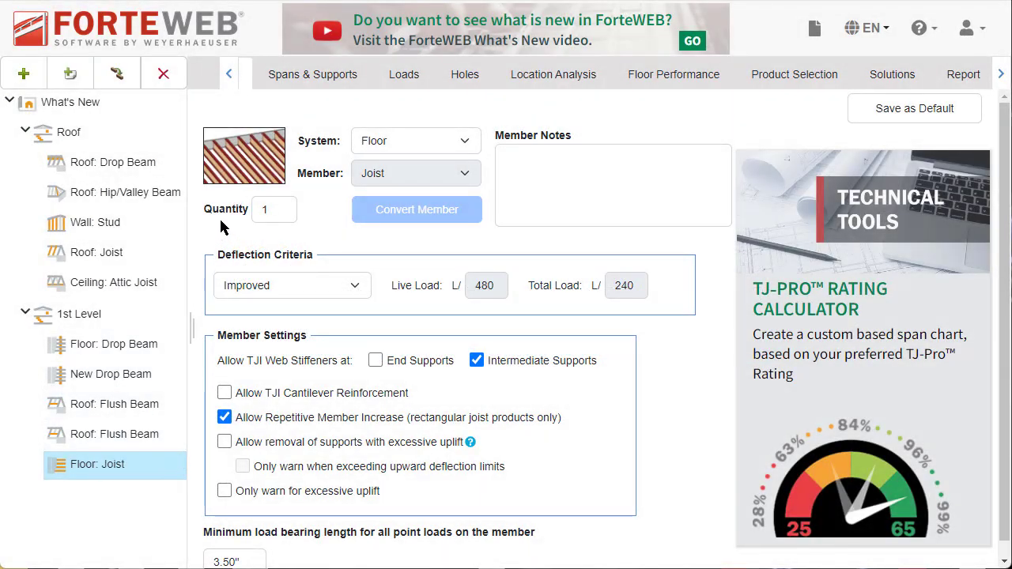
double_click(267, 207)
type("10")
key("Tab")
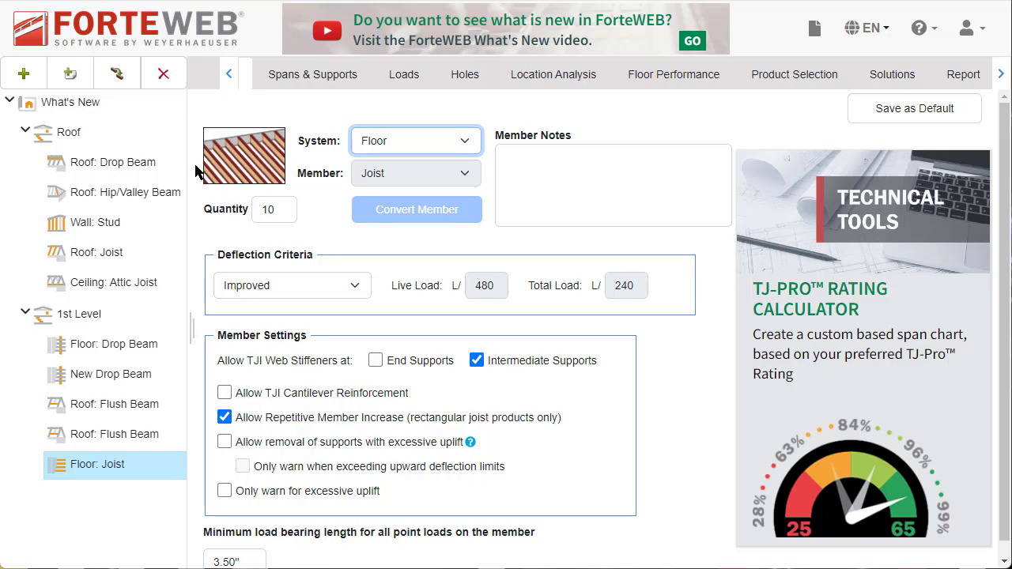
- Print the material list from the What's New job summary
left_click(72, 107)
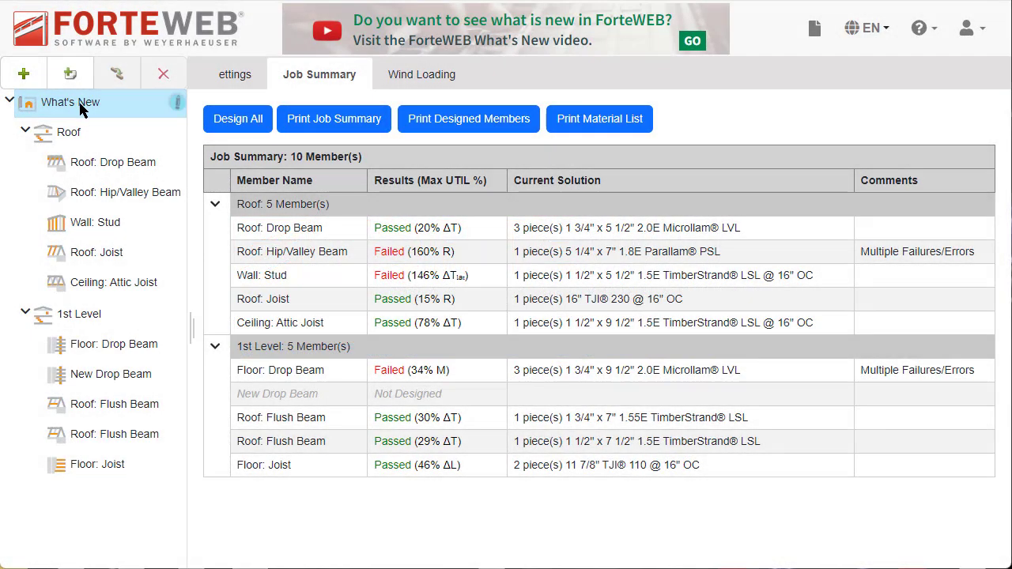
left_click(607, 129)
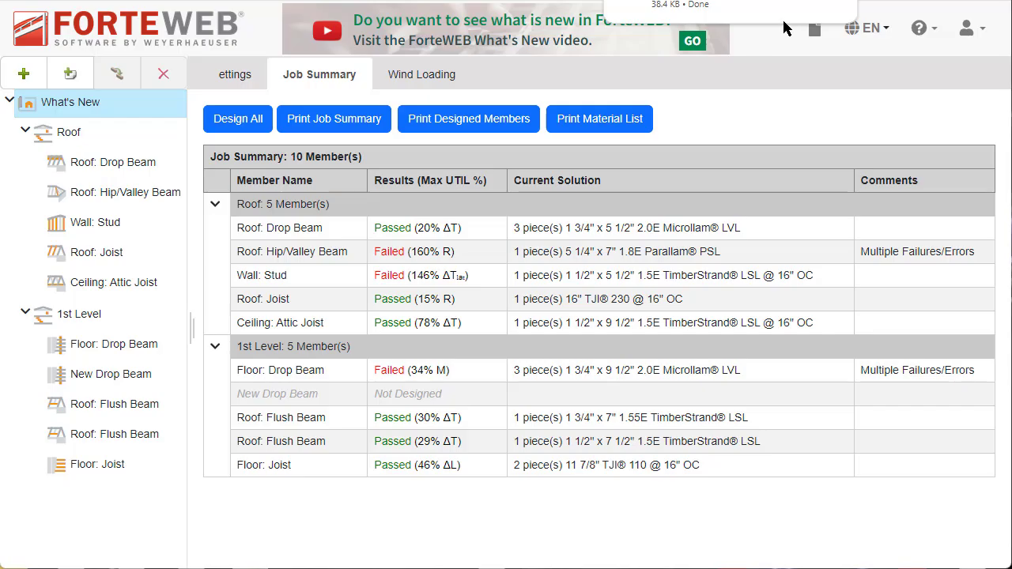
left_click(835, 5)
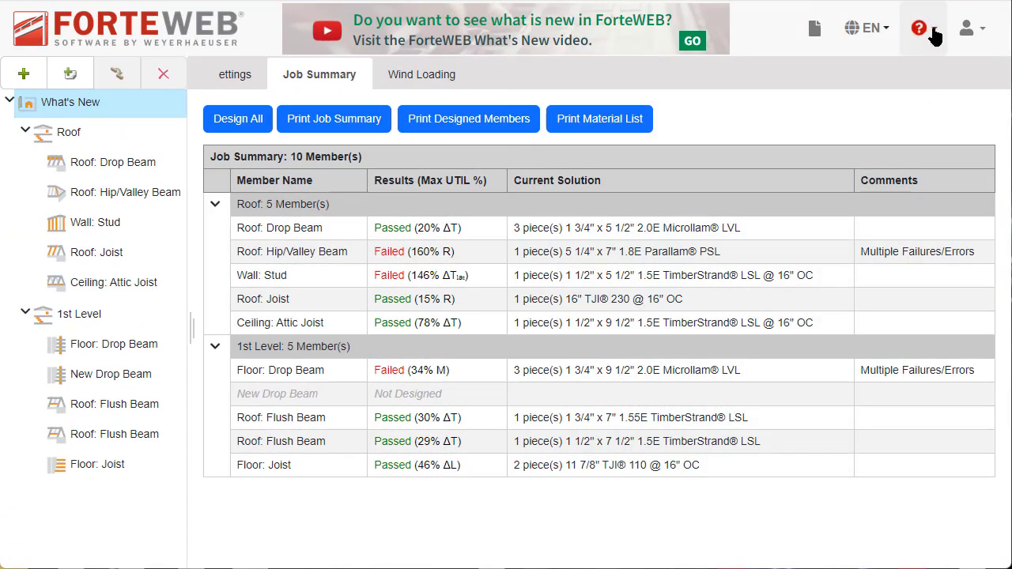
- Open the help options, switch to YouTube, search for "weyerhaeuser software" and open the Weyerhaeuser Software channel
left_click(921, 29)
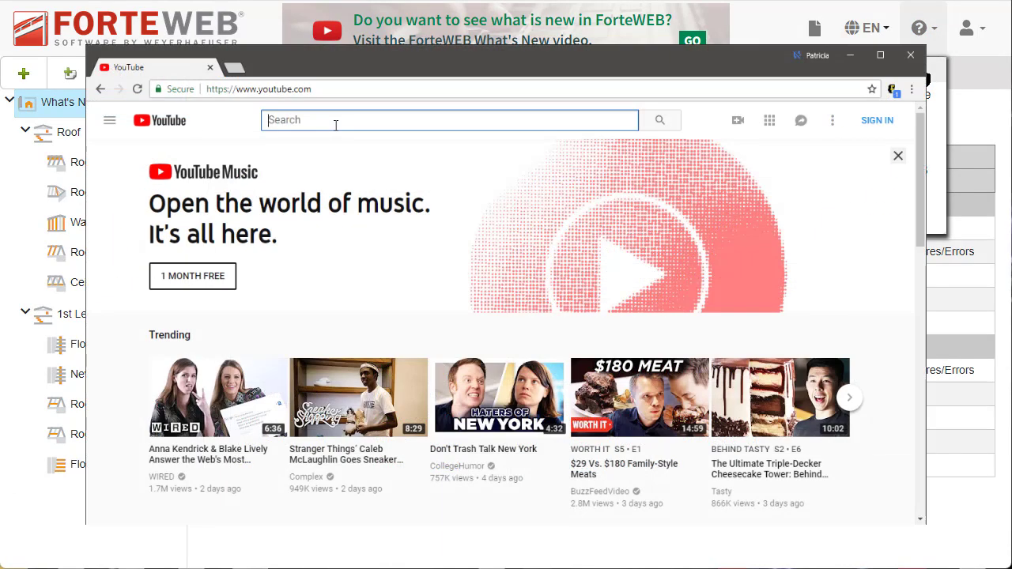
type("weyerhaeuser software")
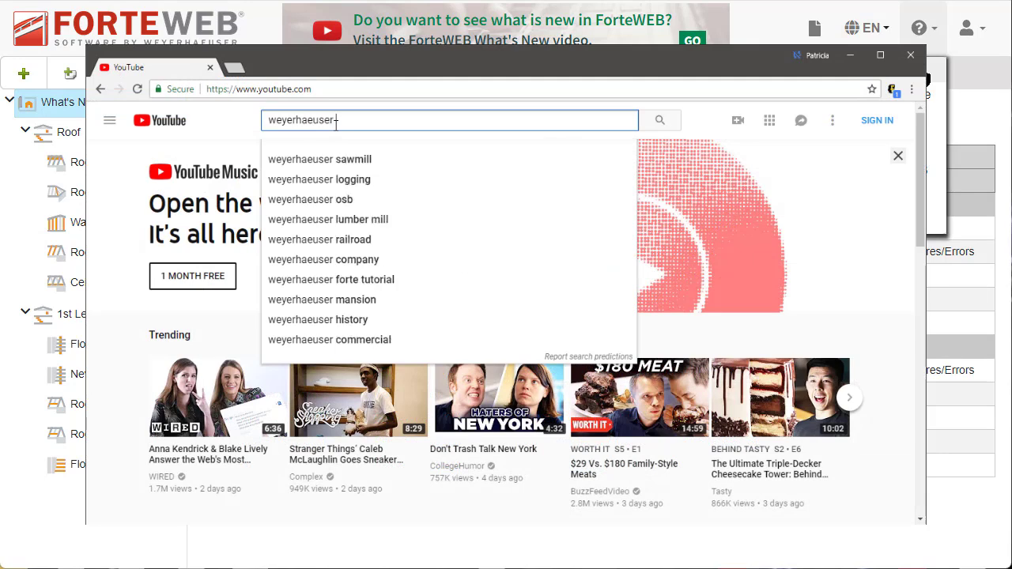
key("Return")
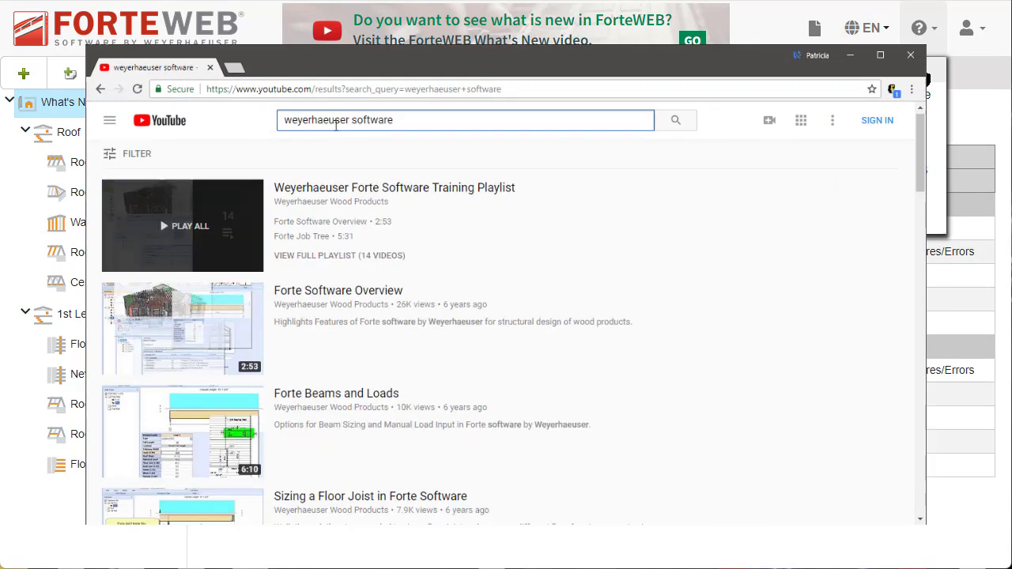
scroll(335, 171, "down", 5)
left_click(335, 229)
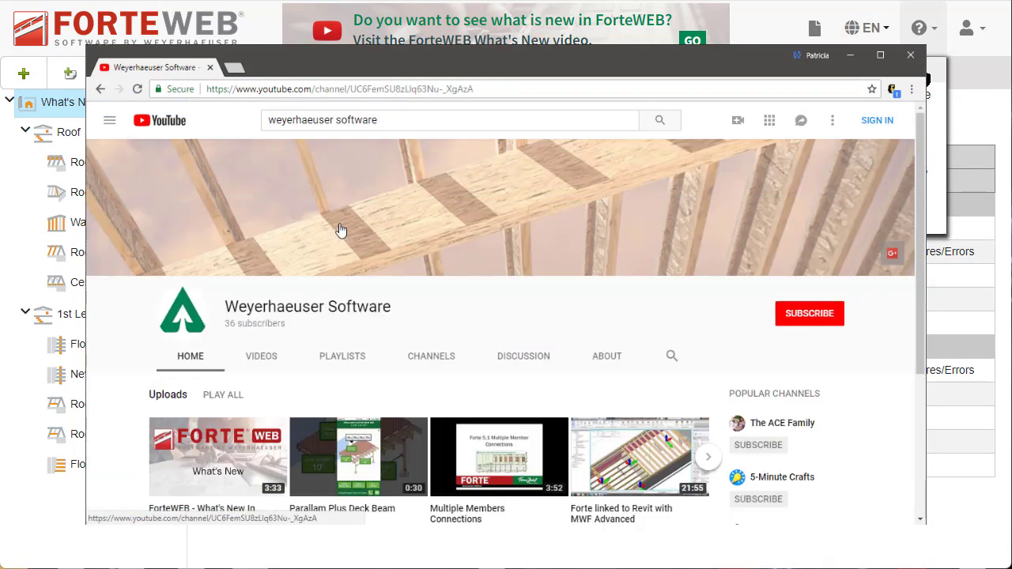